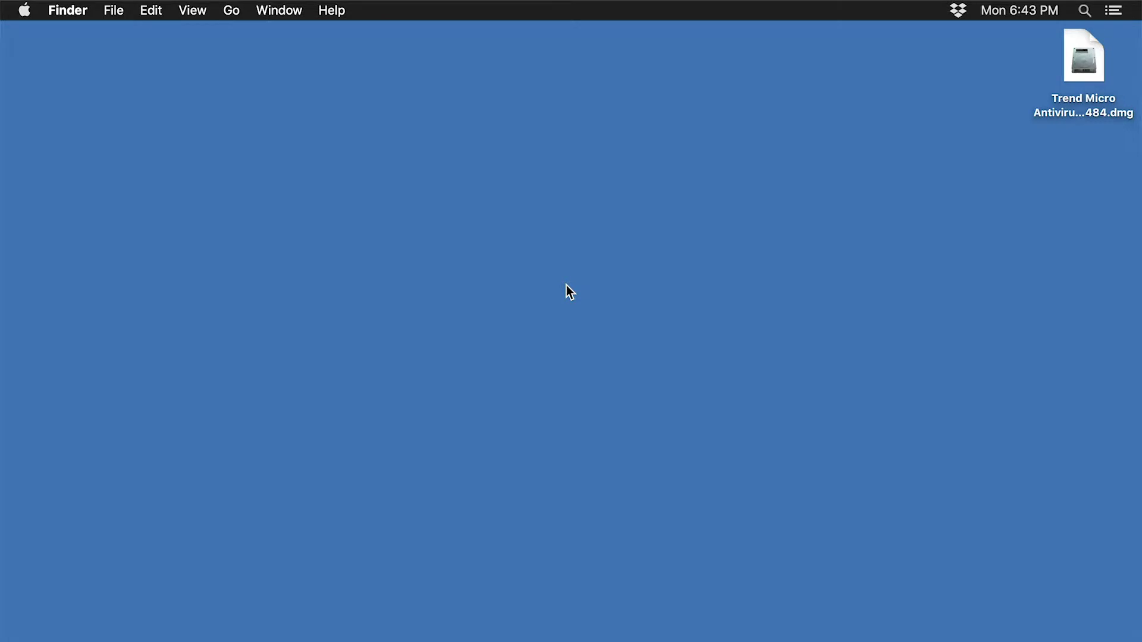
Mount the Trend Micro disk image and launch the Install Trend Micro Antivirus installer.
double_click(1098, 77)
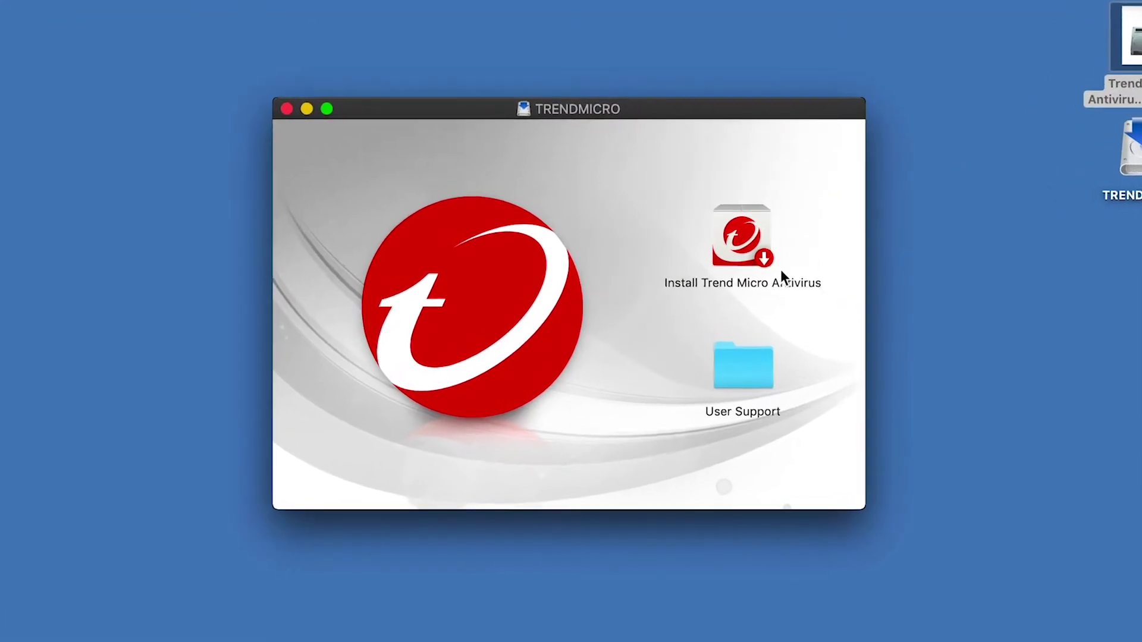
double_click(780, 275)
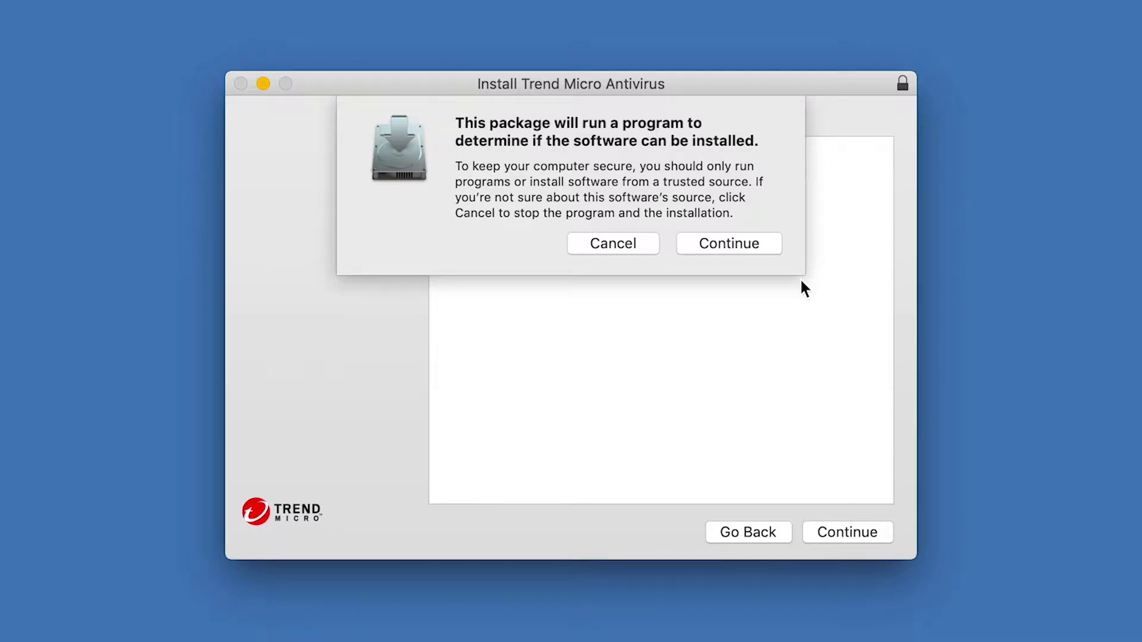
Pass the compatibility check and continue through the introduction, data notice and license text.
click(768, 247)
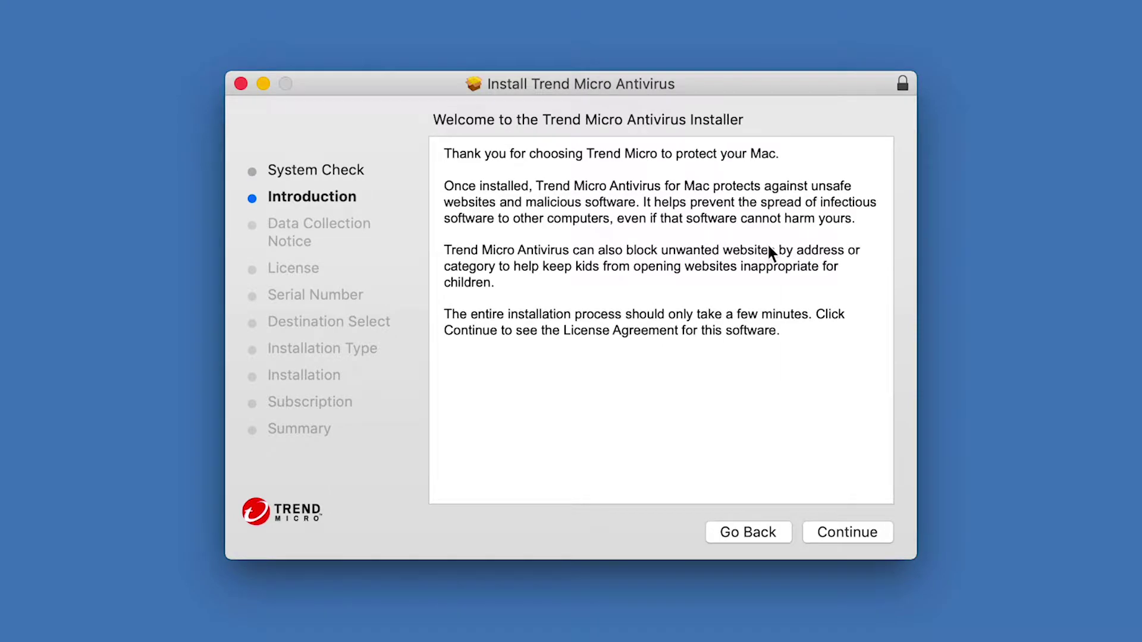
click(875, 533)
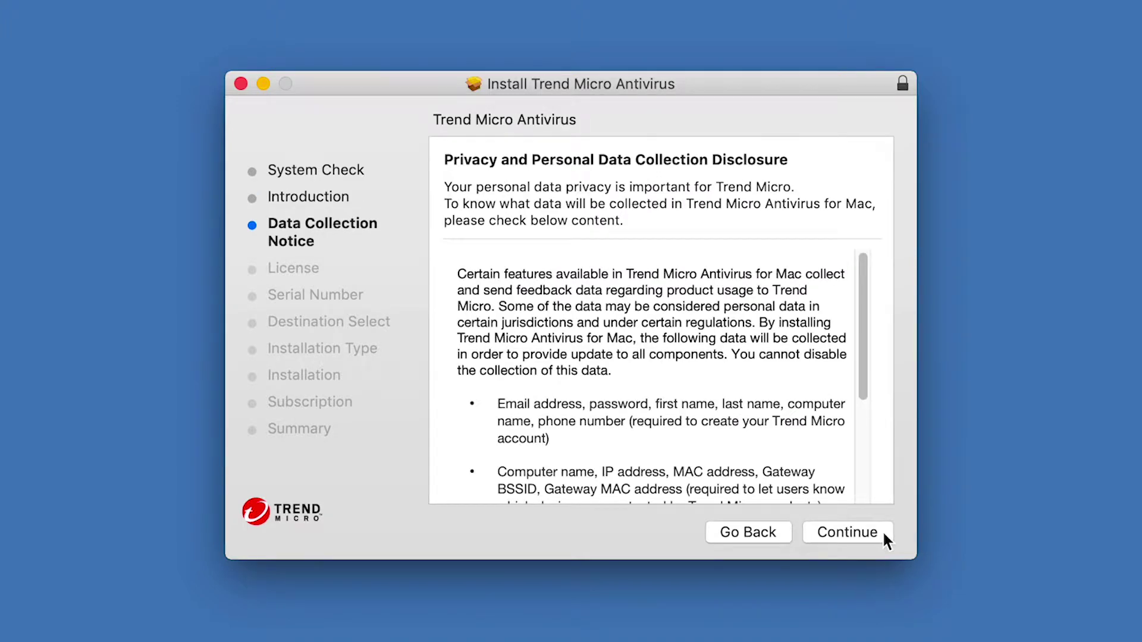
click(860, 498)
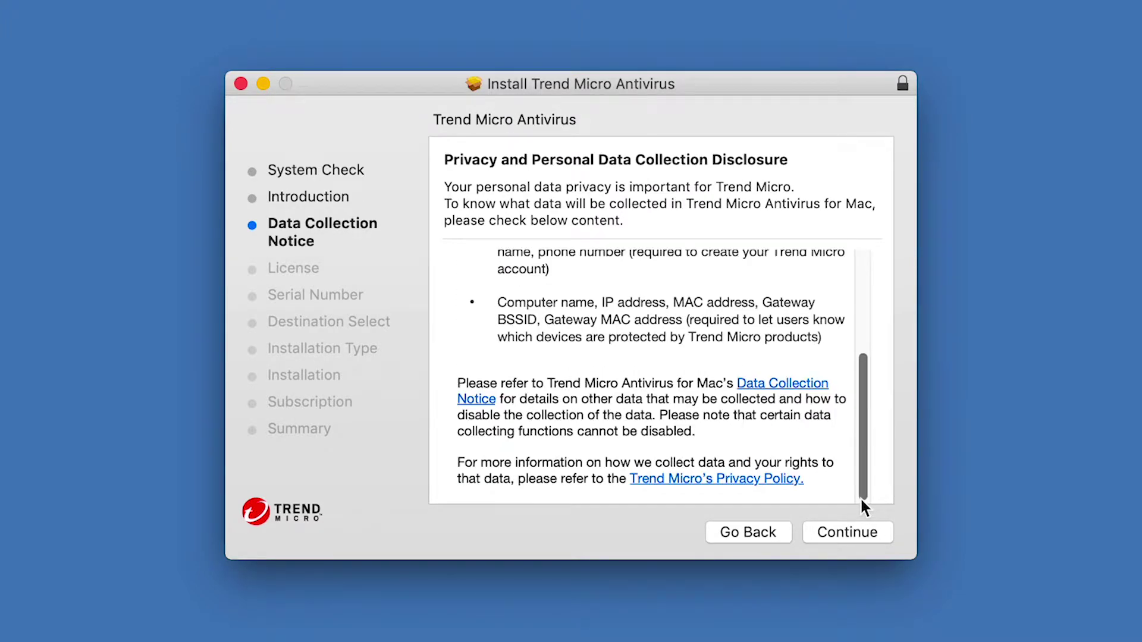
click(885, 539)
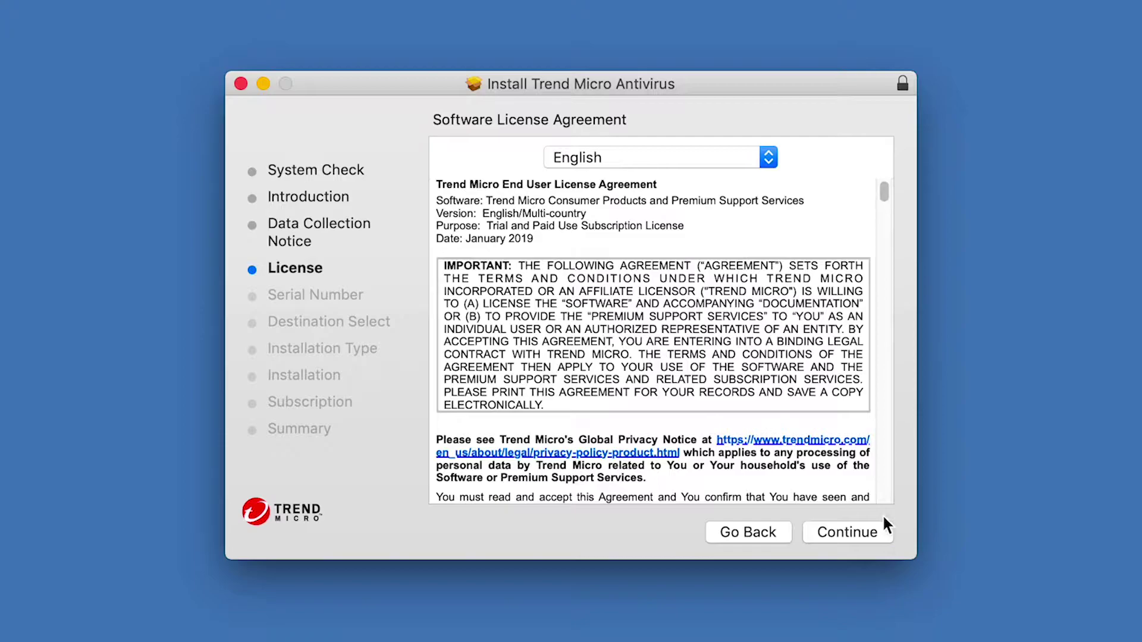
scroll(883, 497, down, 20)
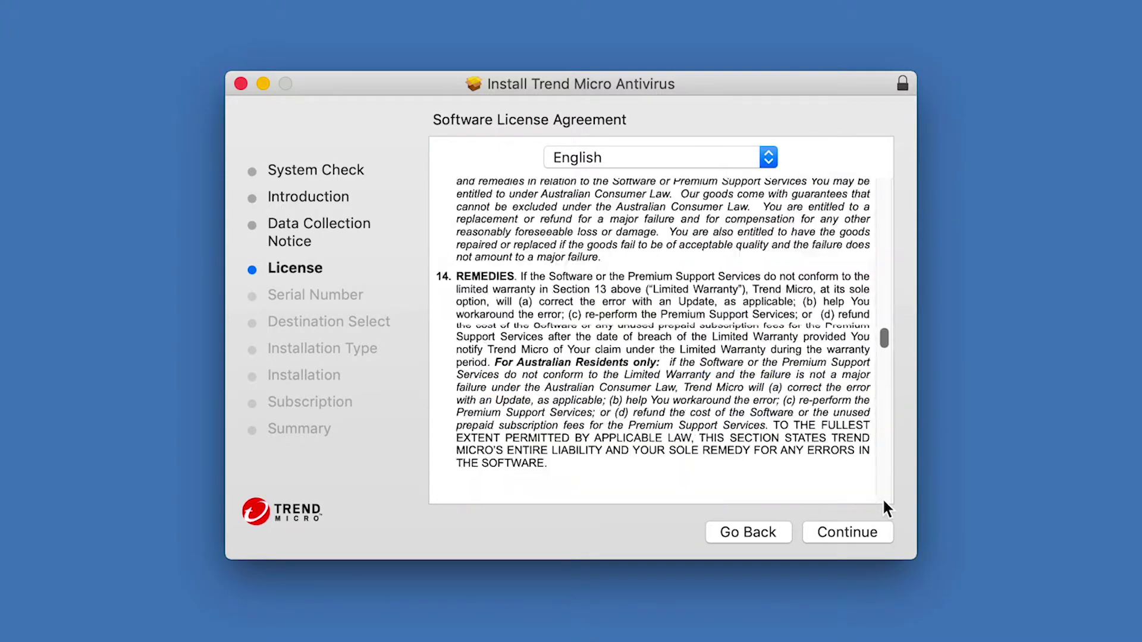
scroll(883, 497, down, 20)
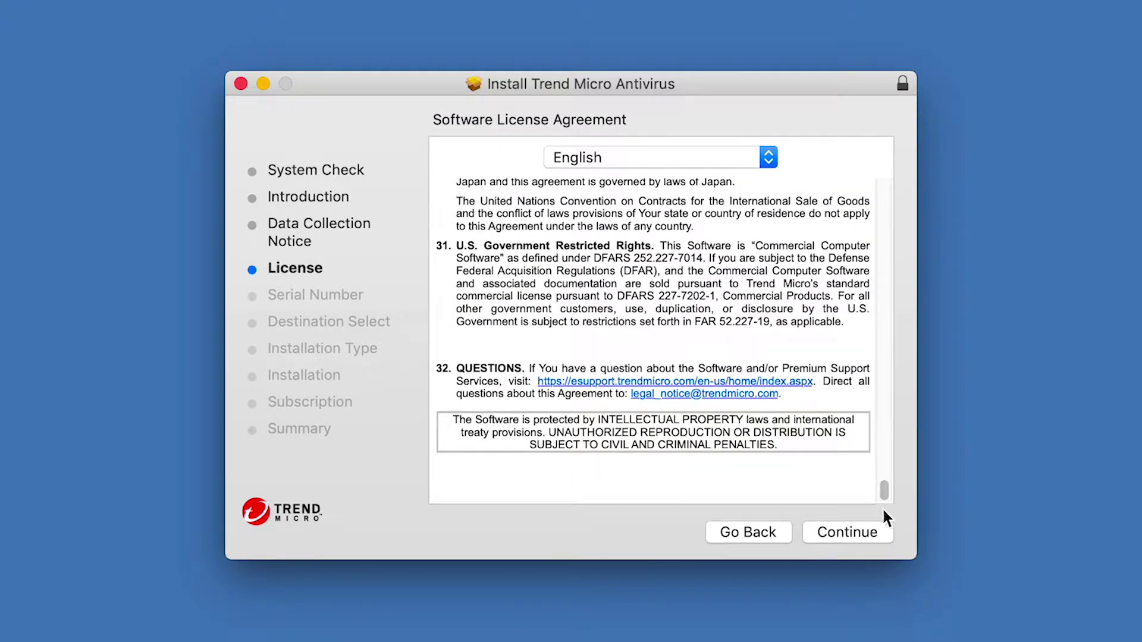
click(884, 534)
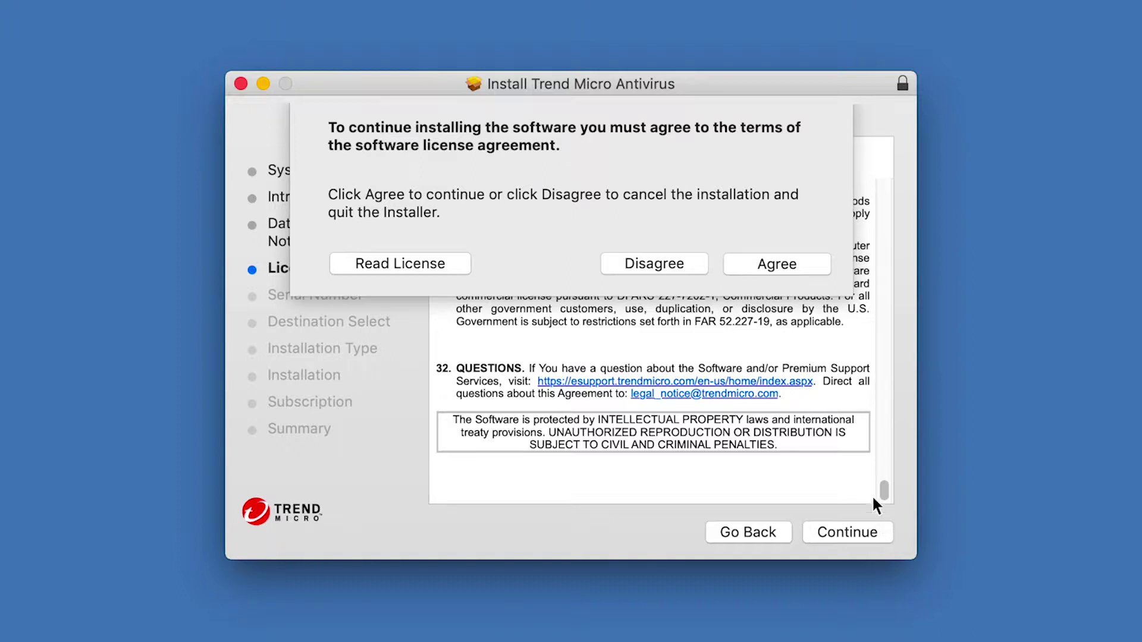
Agree to the license terms and paste in the product serial number.
click(806, 263)
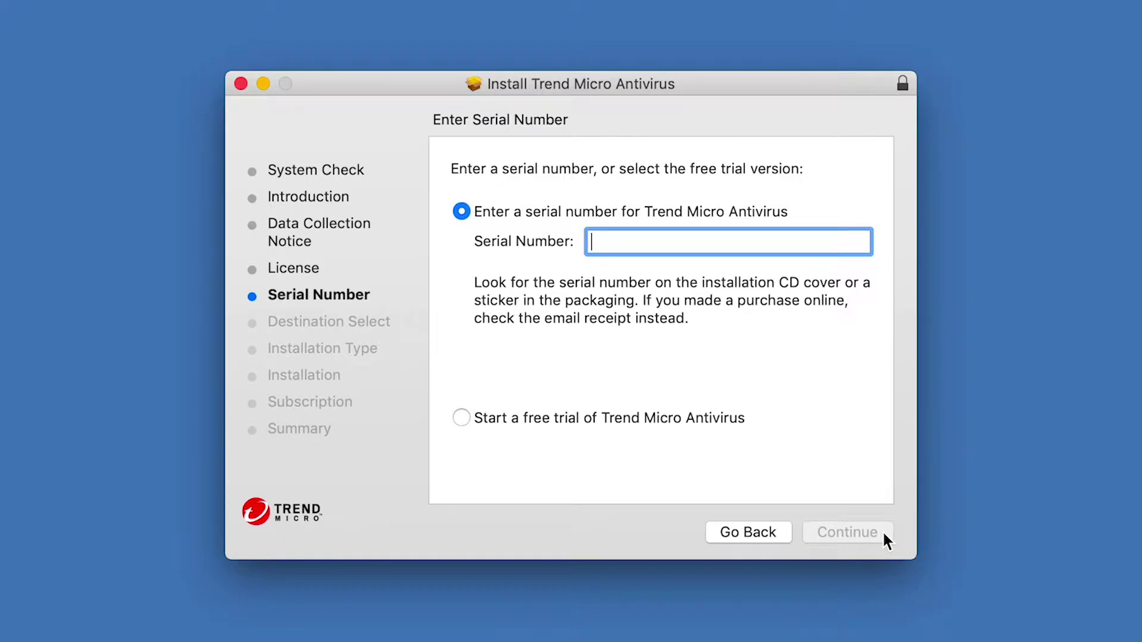
key(super+v)
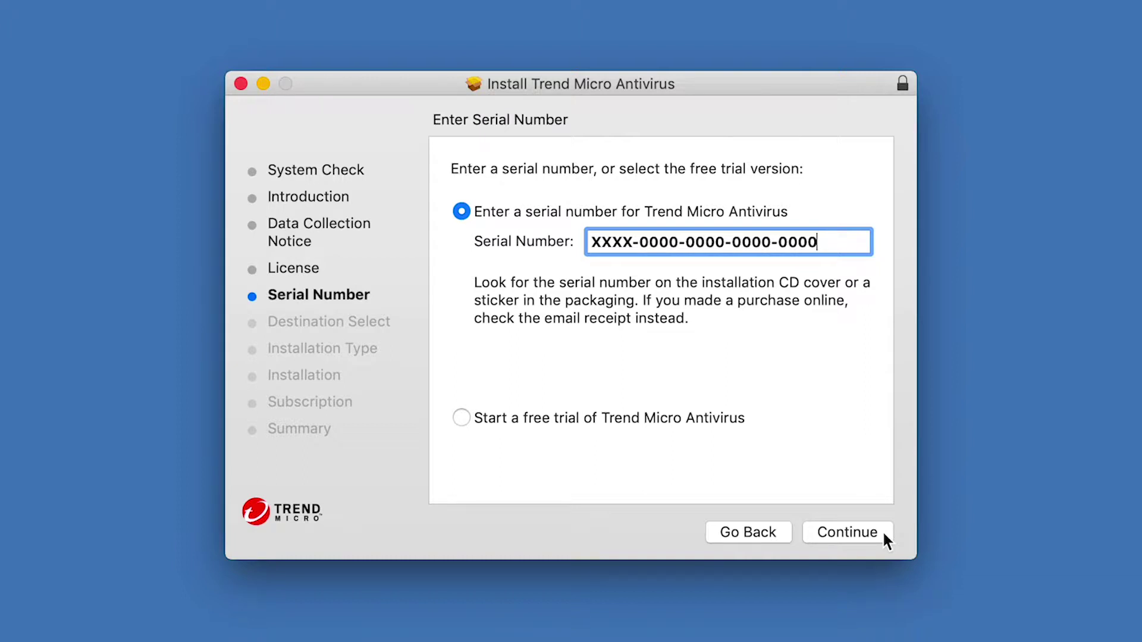
click(884, 534)
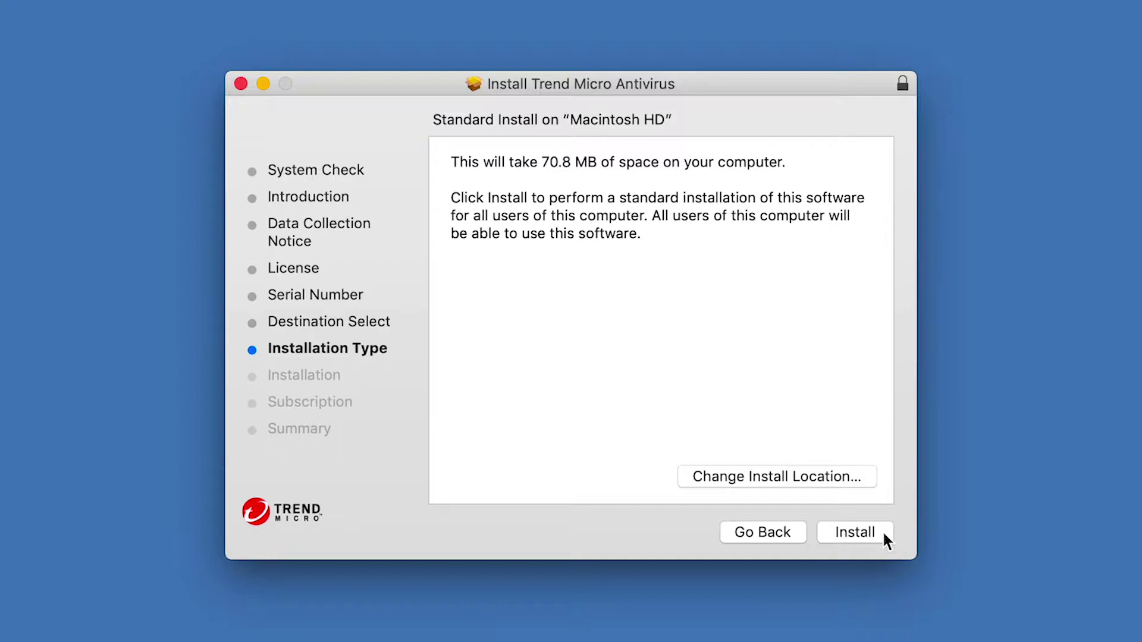
Install on Macintosh HD, authorizing with the admin password, then close the finished installer.
click(883, 532)
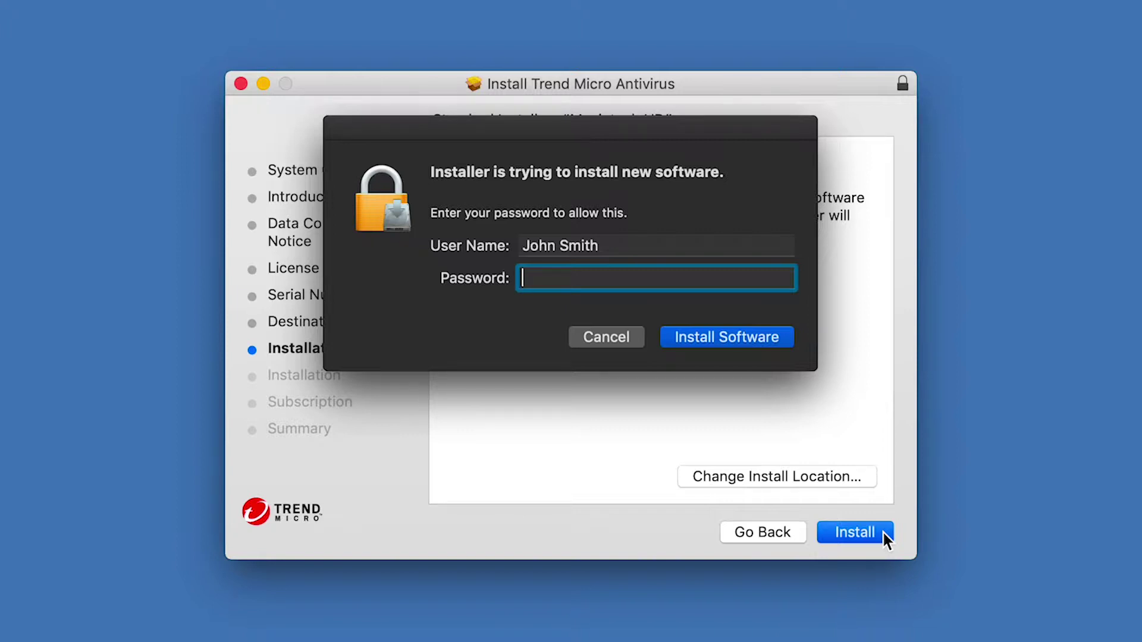
text(••••••)
click(786, 341)
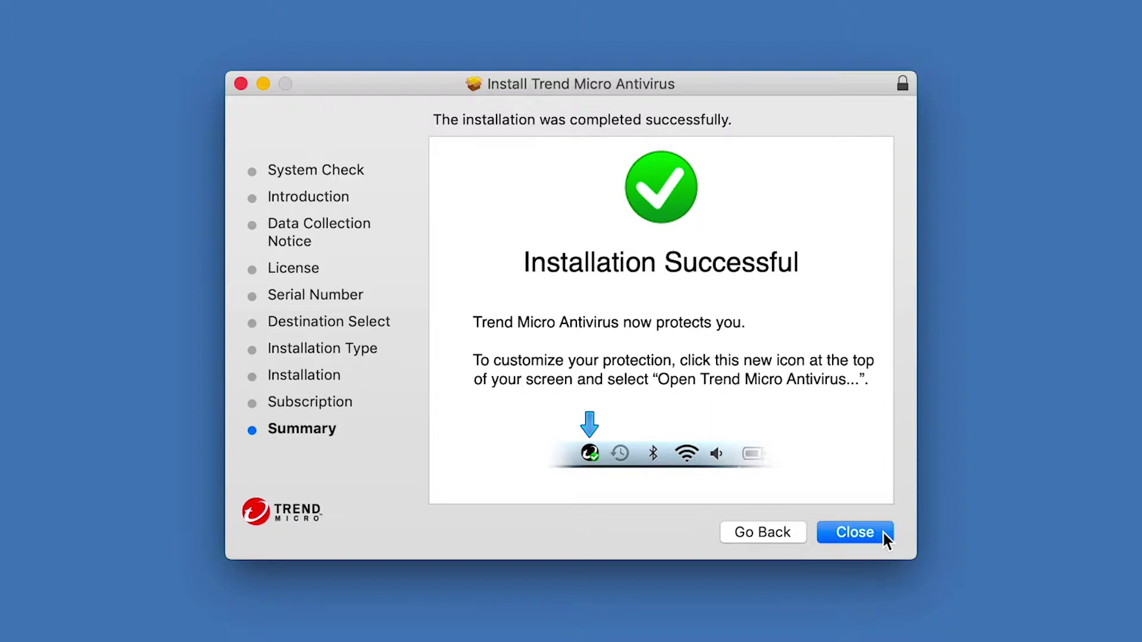
click(883, 533)
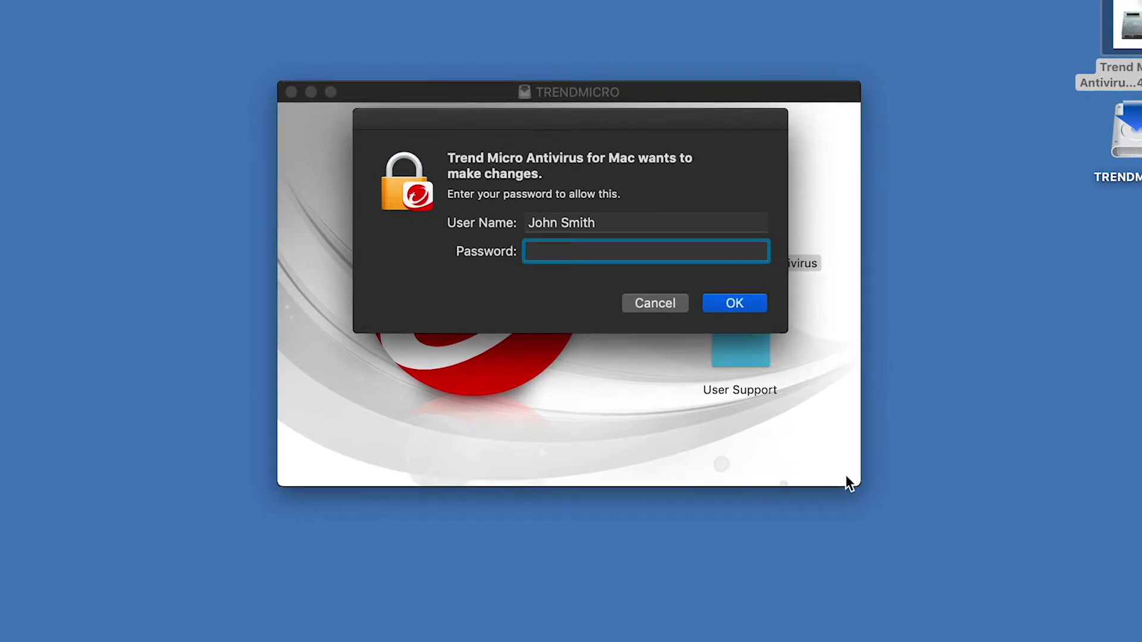
Authorize the antivirus's system changes with the admin password and submit the account e-mail.
text(••••••)
click(751, 309)
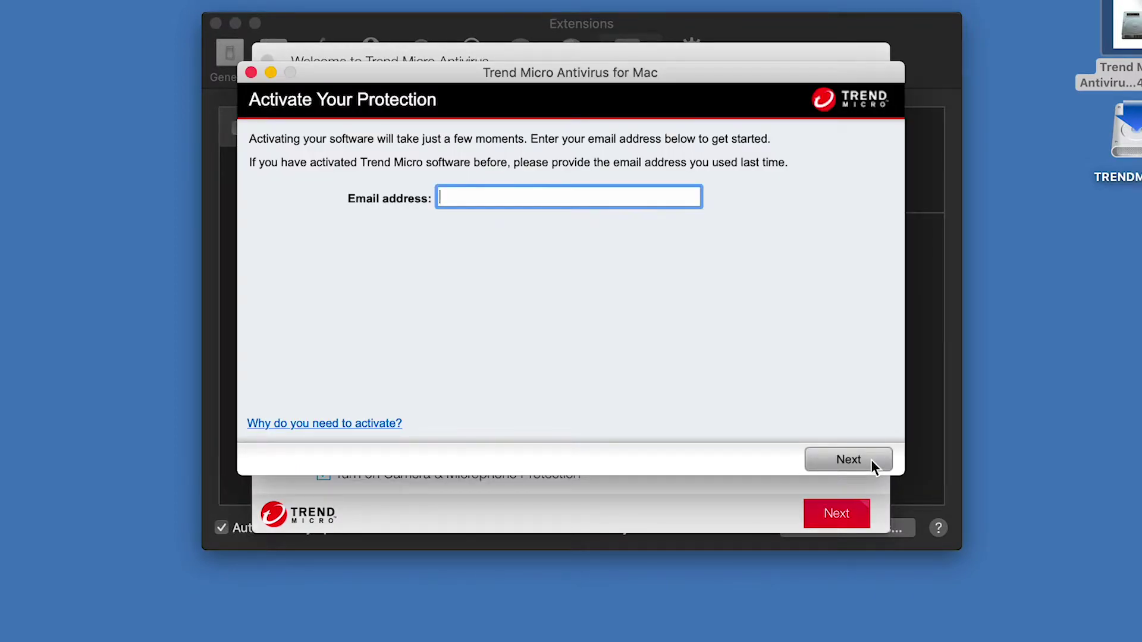
key(super+v)
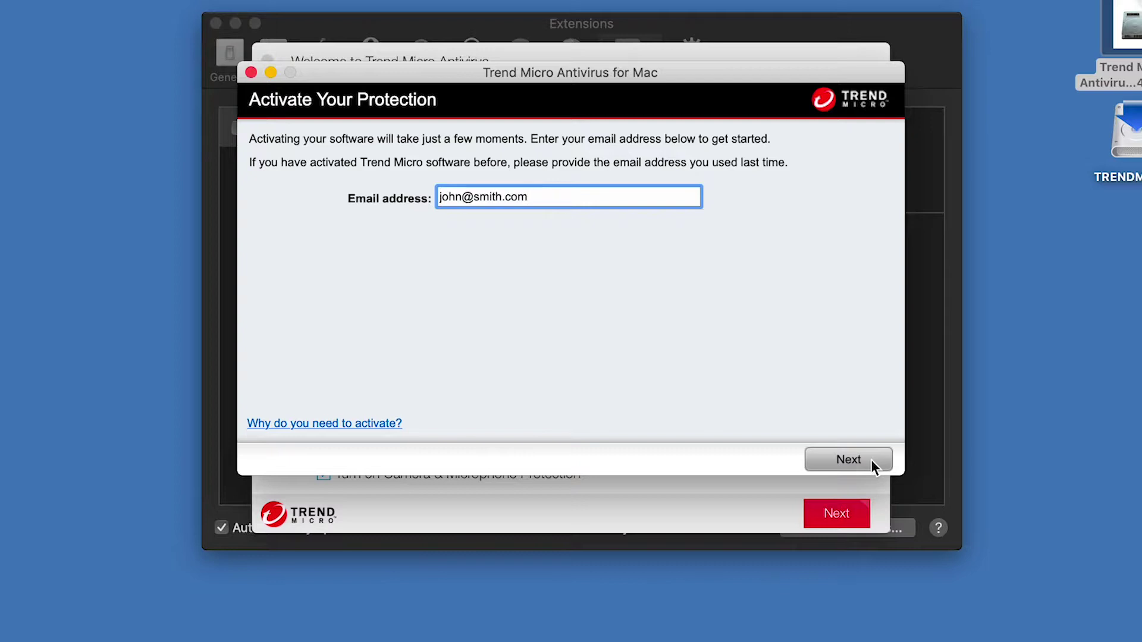
click(871, 459)
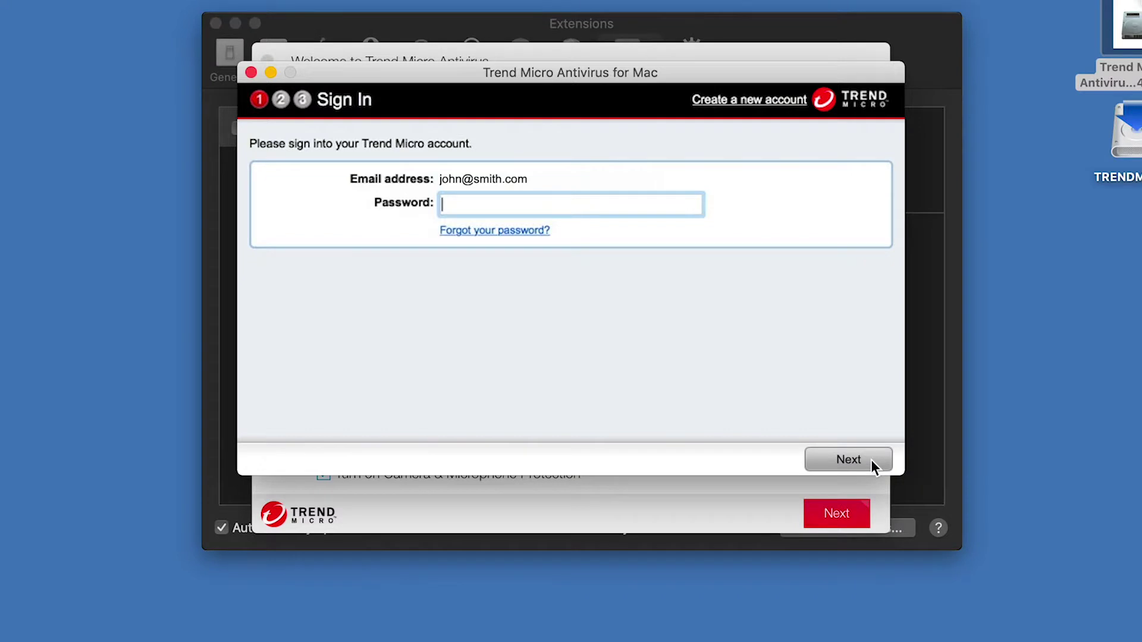
Sign in with the account password and enter a name for this computer.
text(•••••••••)
click(871, 461)
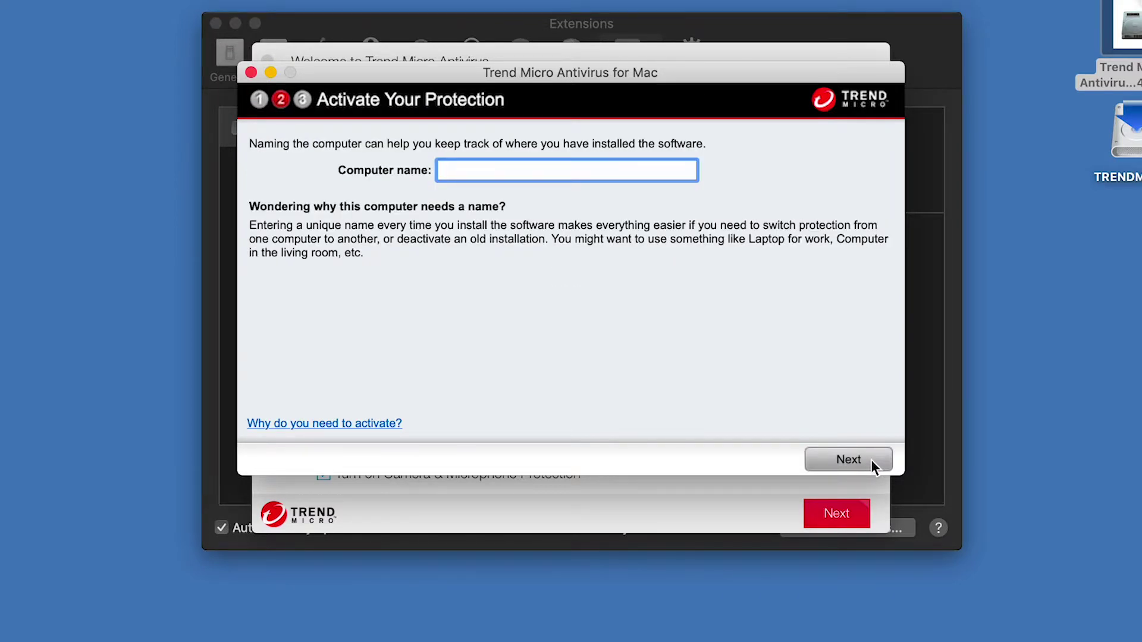
text(John's Mac)
click(871, 459)
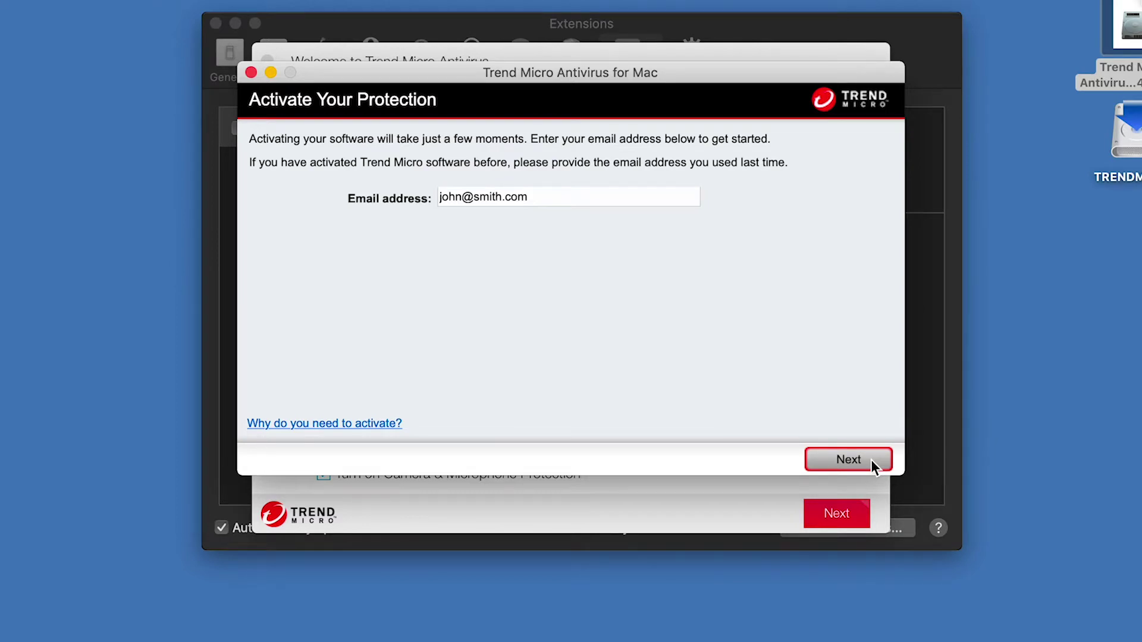
Submit the e-mail and account information, confirm the reviewed details, and finish activation.
click(871, 466)
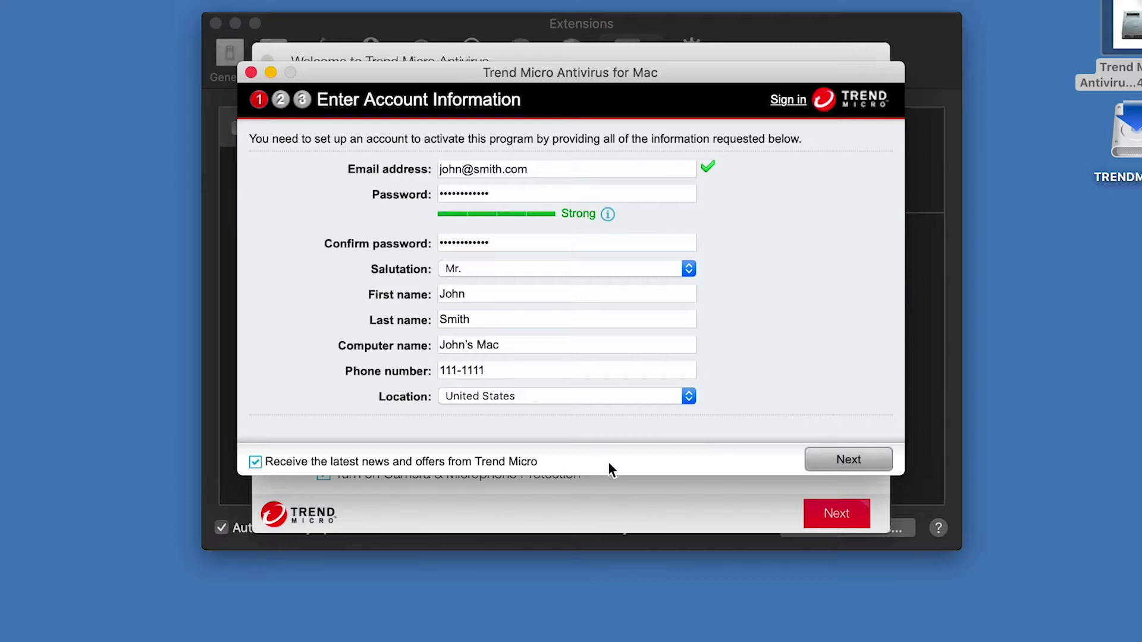
click(870, 461)
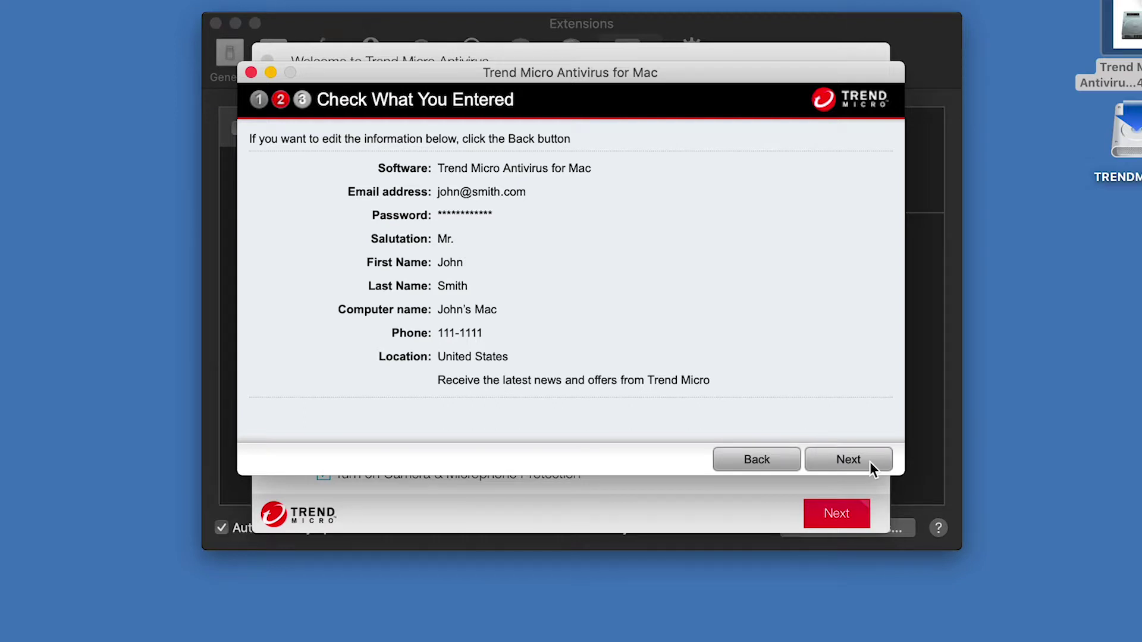
click(870, 462)
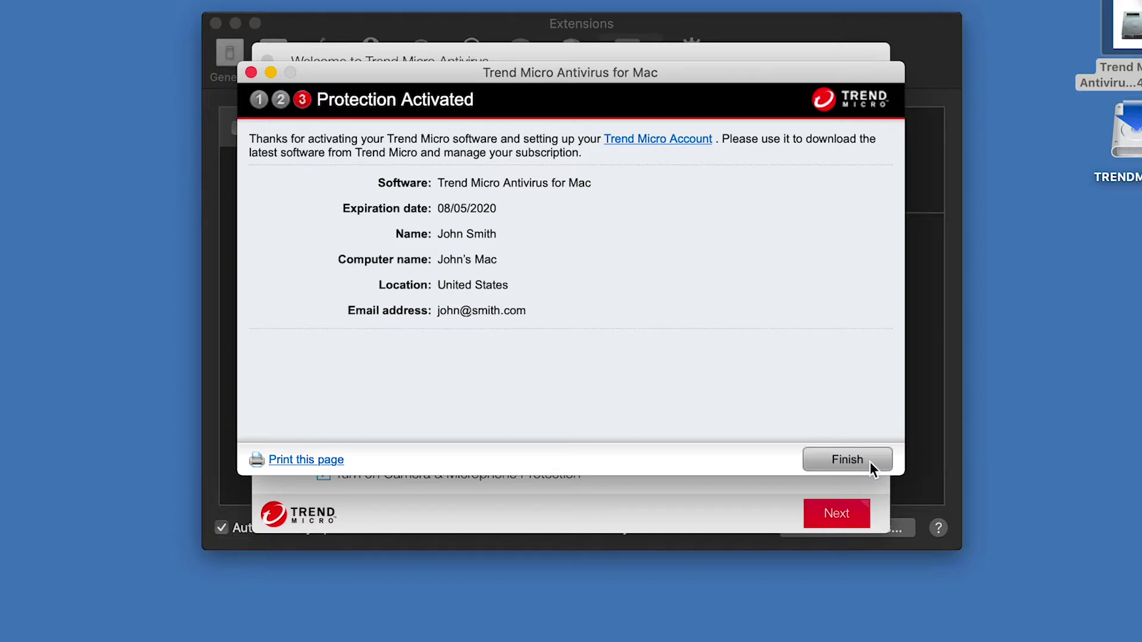
click(869, 462)
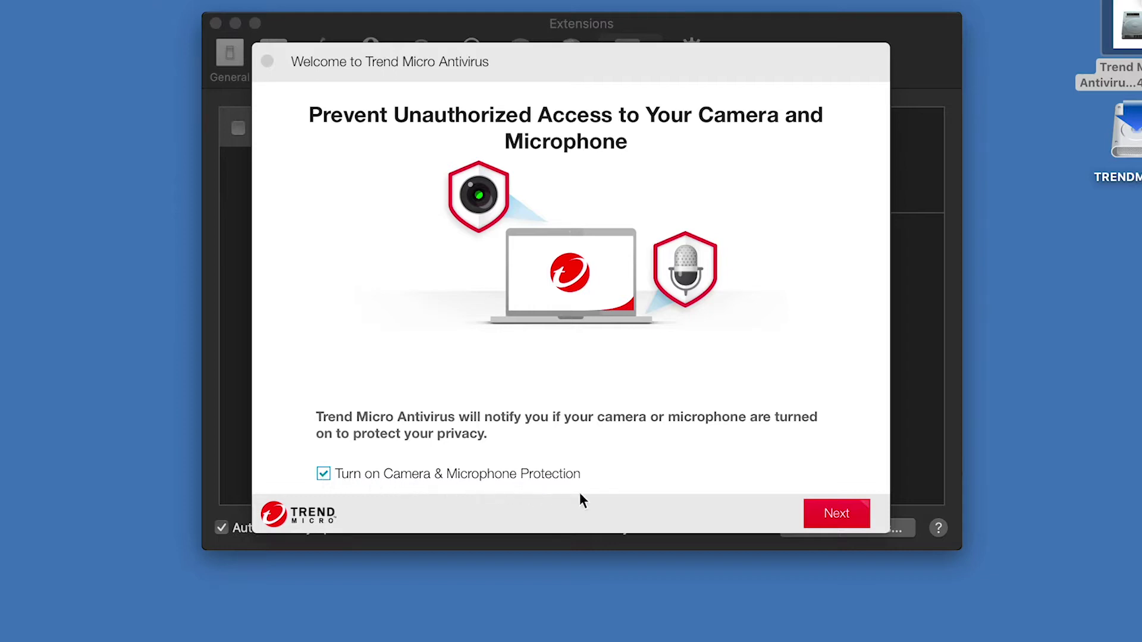
Keep camera protection on, add Dropbox to Folder Shield's protected folders, then close the main window.
click(859, 514)
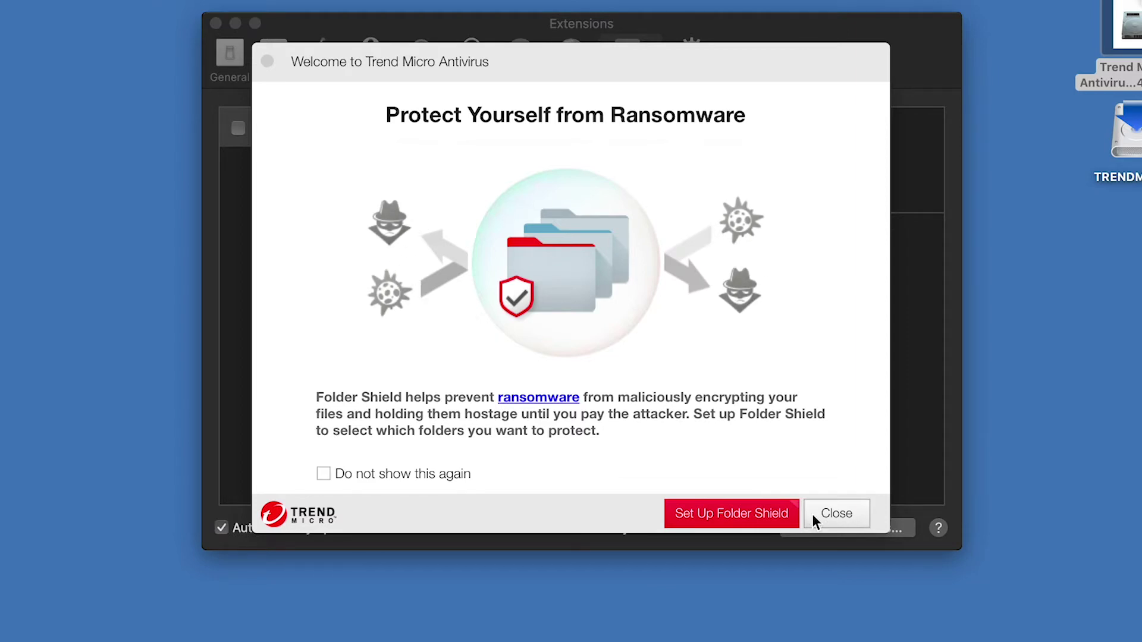
click(794, 514)
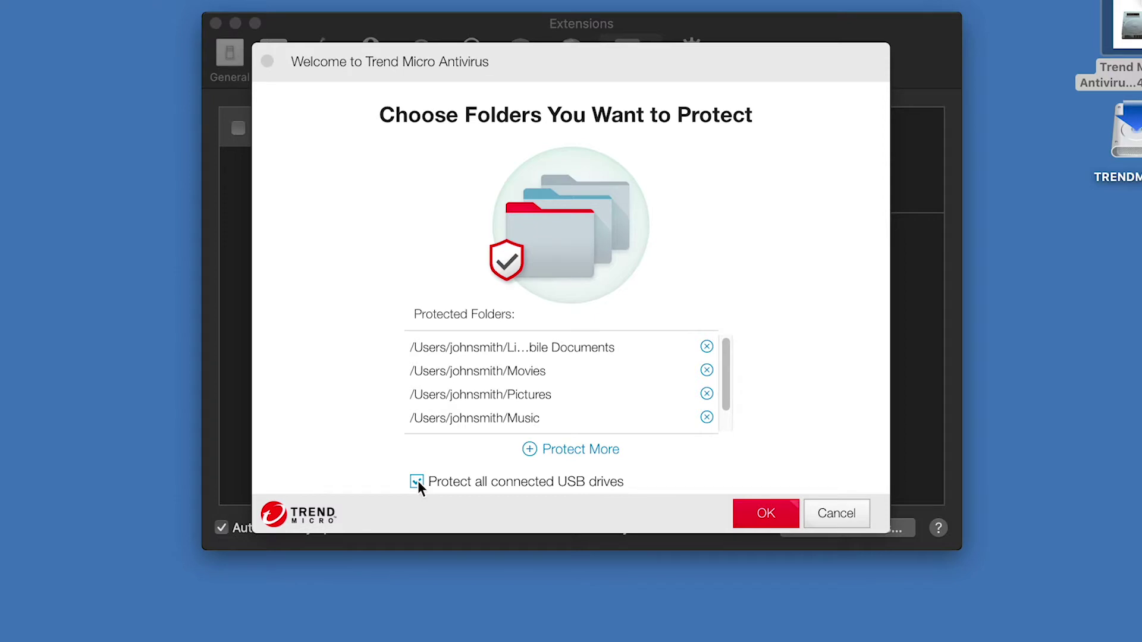
click(532, 451)
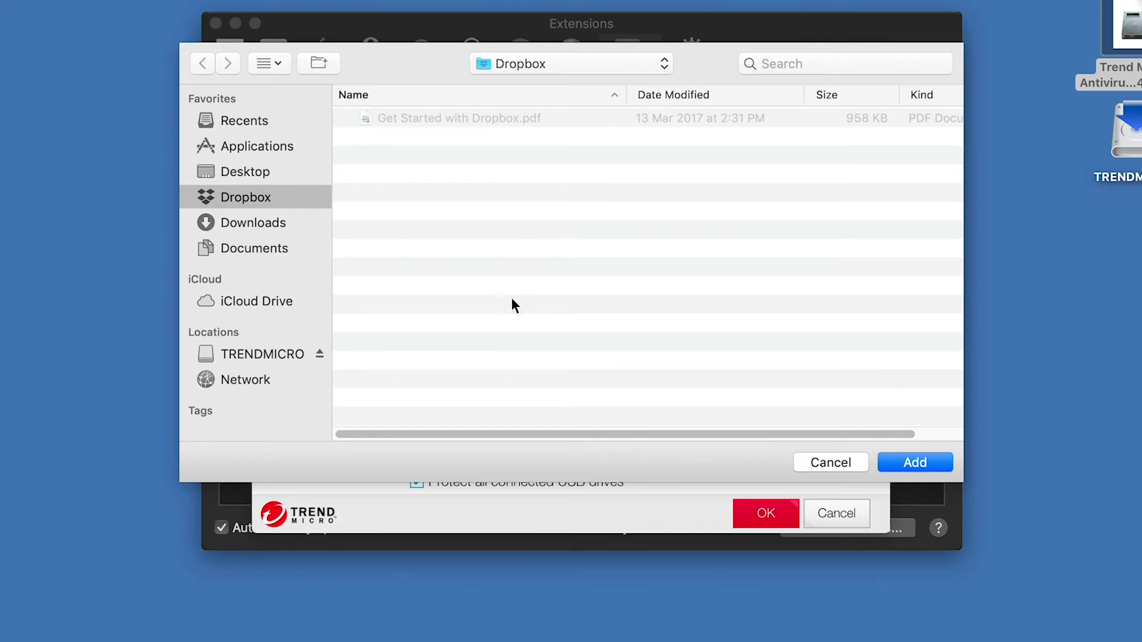
click(897, 465)
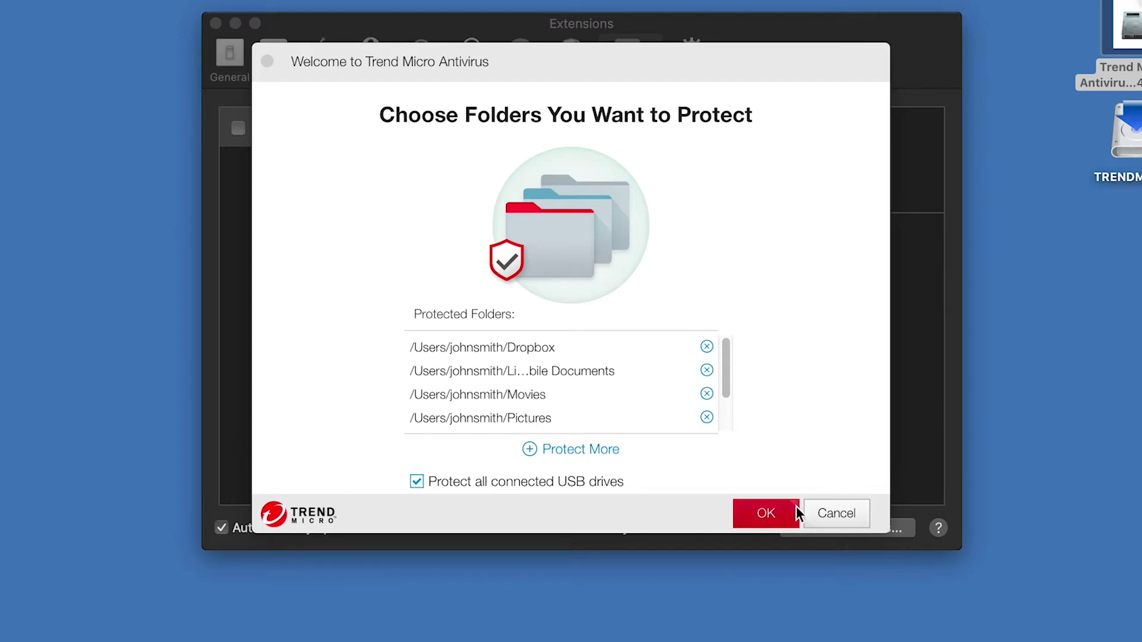
click(782, 512)
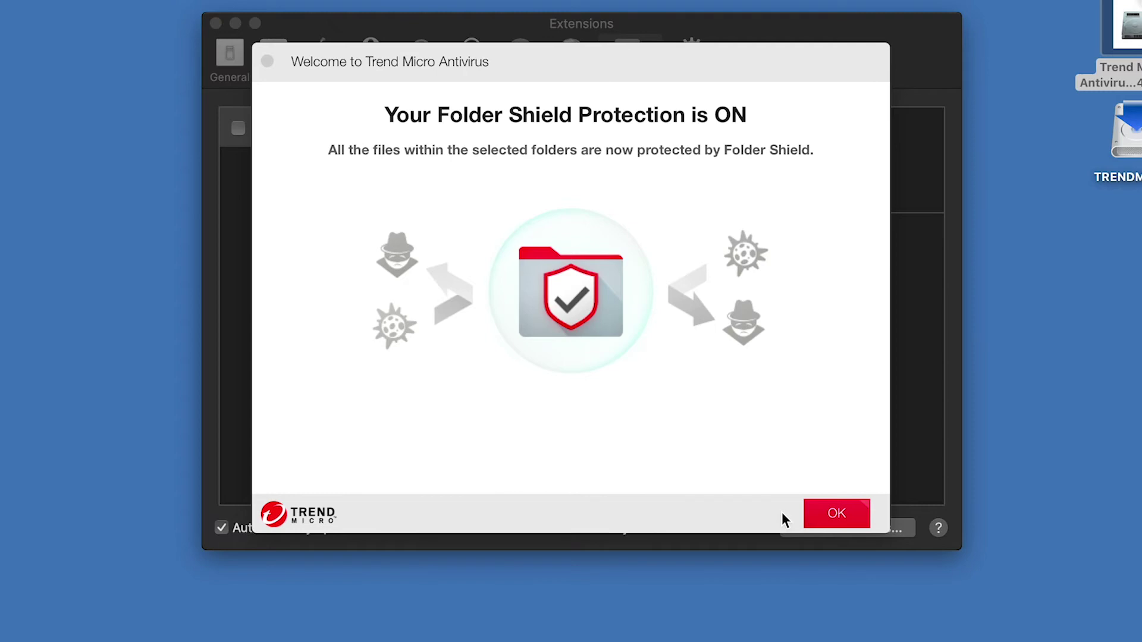
click(855, 512)
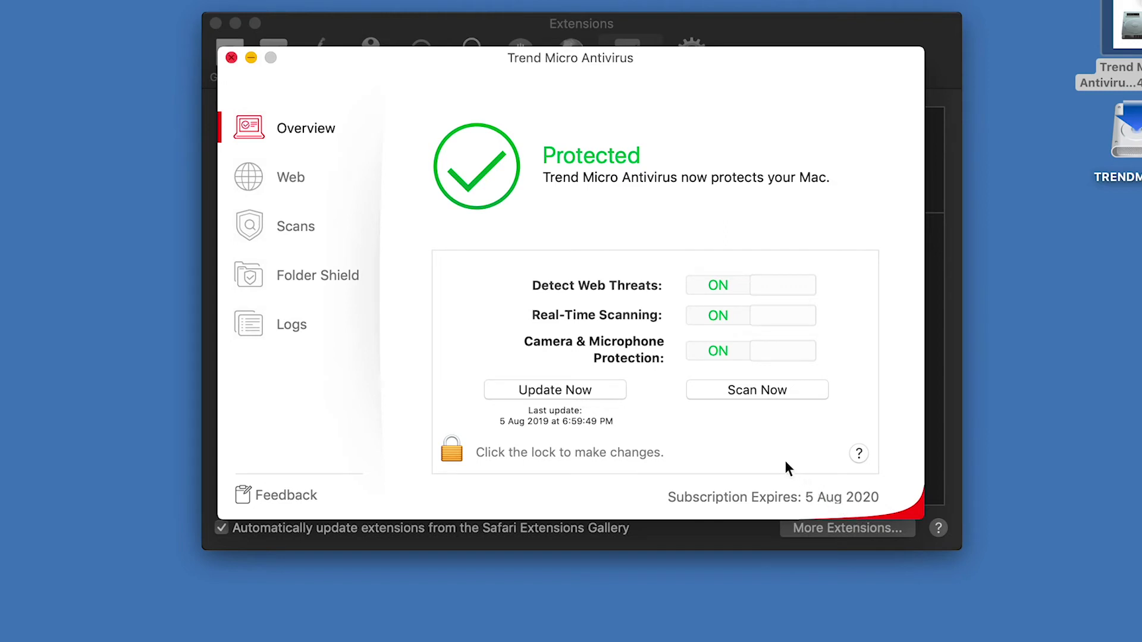
click(231, 58)
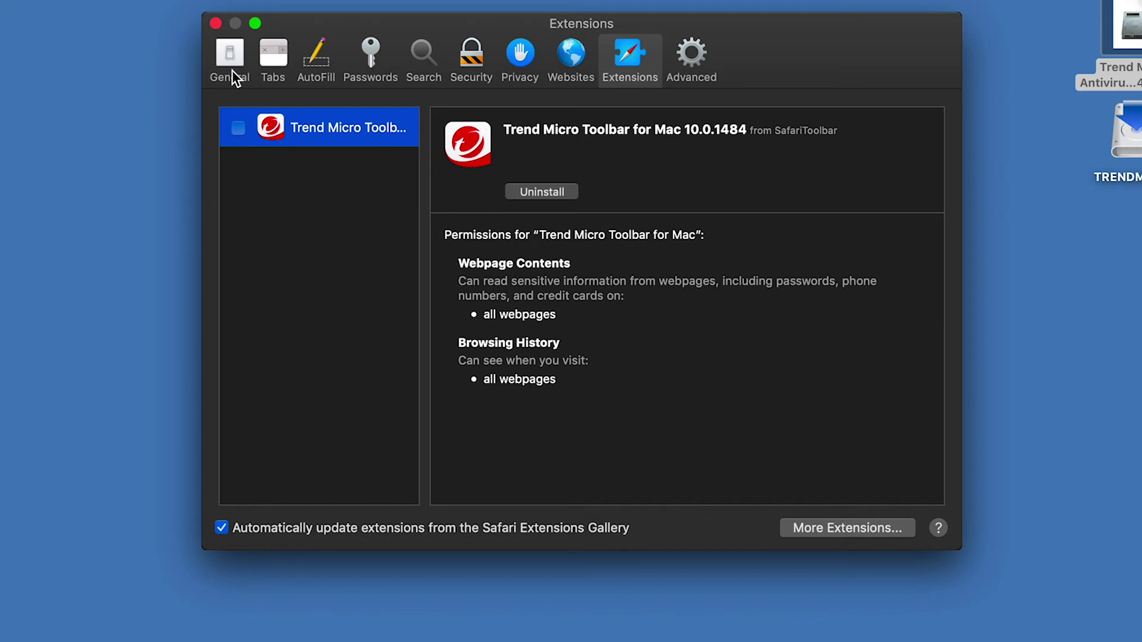
Enable Trend Micro Toolbar for Mac in Safari's Extensions and close Preferences.
click(239, 130)
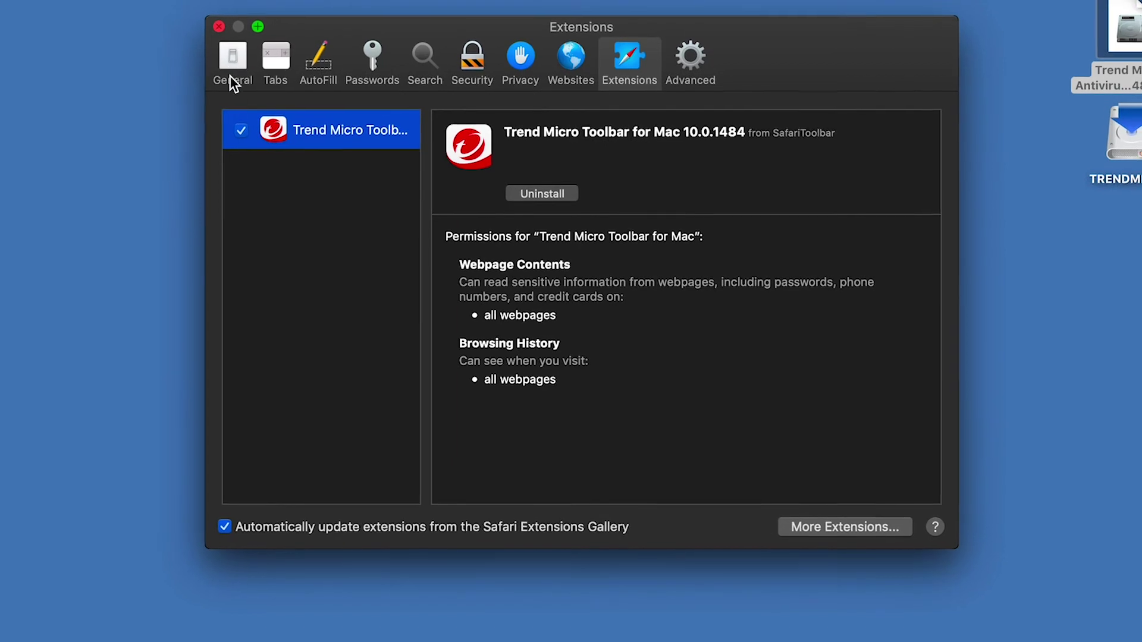
click(226, 33)
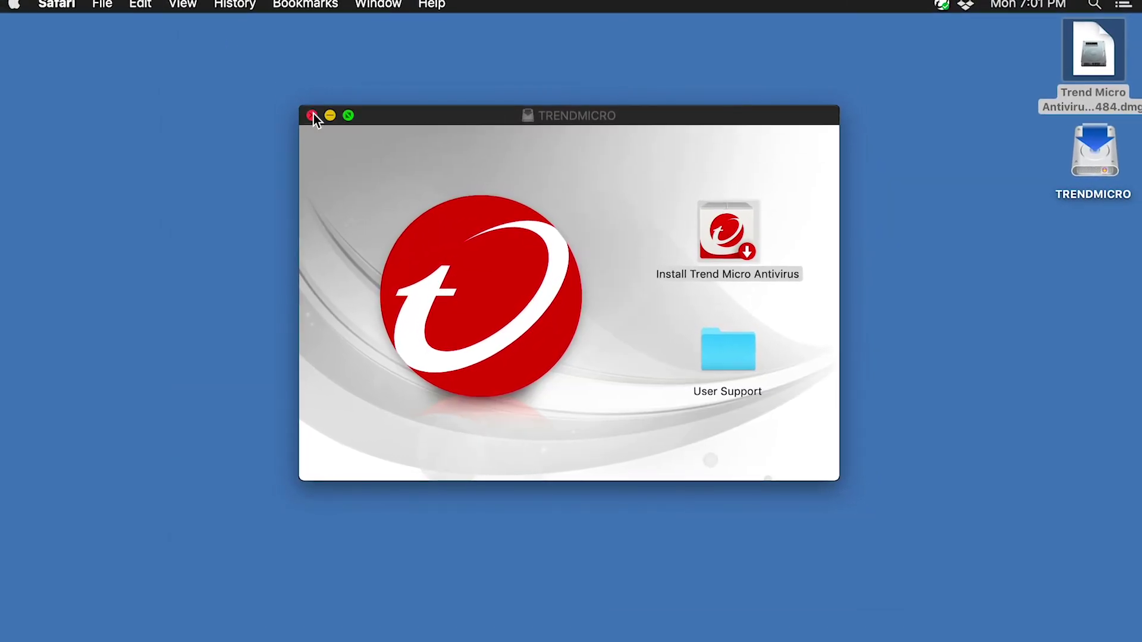
Close the TRENDMICRO window and eject the TRENDMICRO volume with Cmd+E.
click(316, 118)
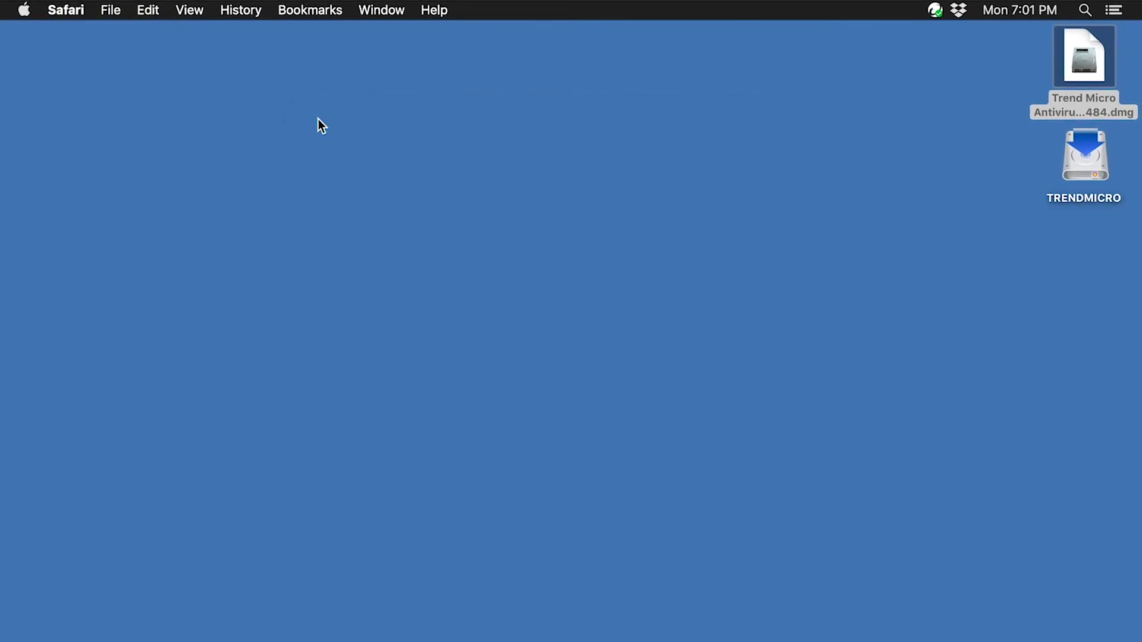
click(1101, 167)
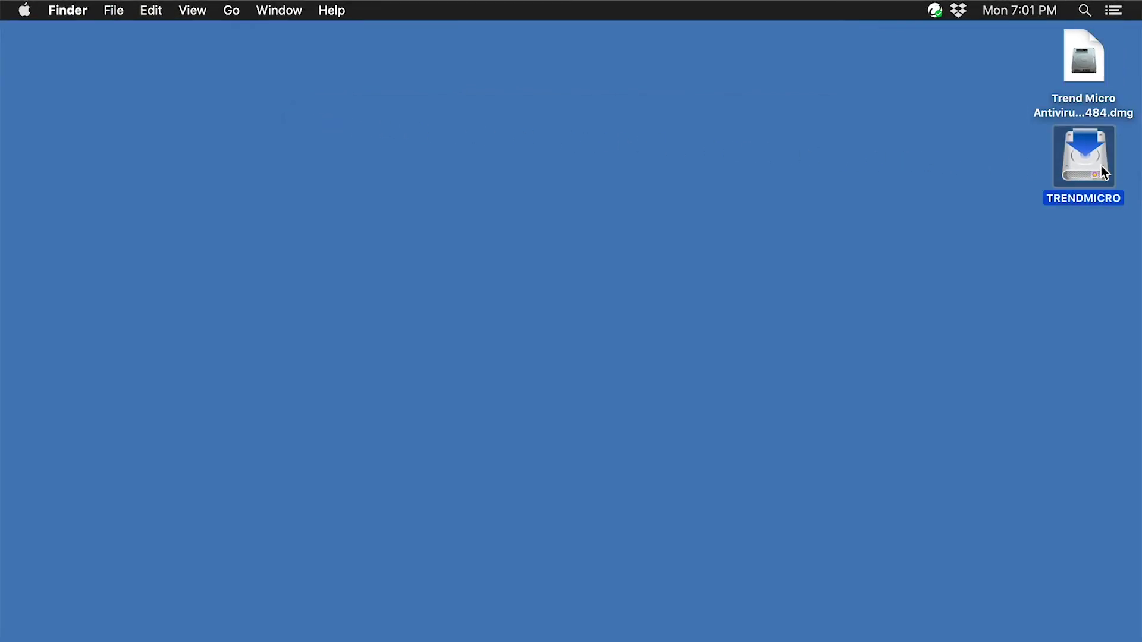
key(super+e)
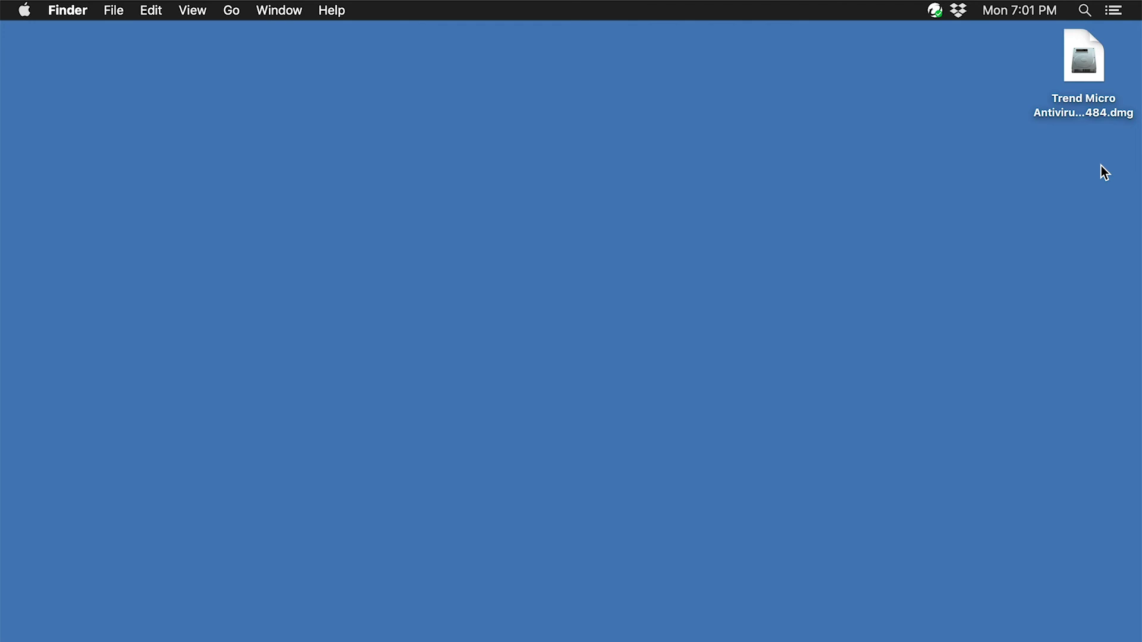